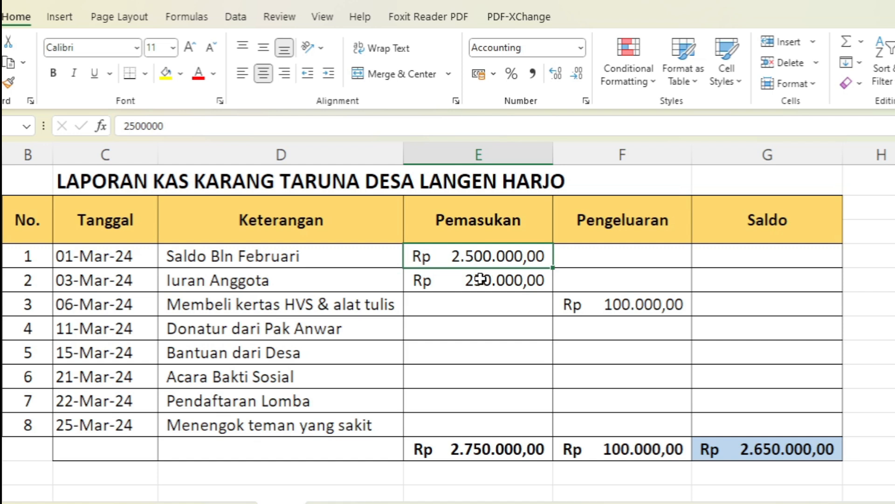
- Enter 200000 as Pemasukan for the 11-Mar-24 donor entry and 250000 for Bantuan dari Desa
click(499, 329)
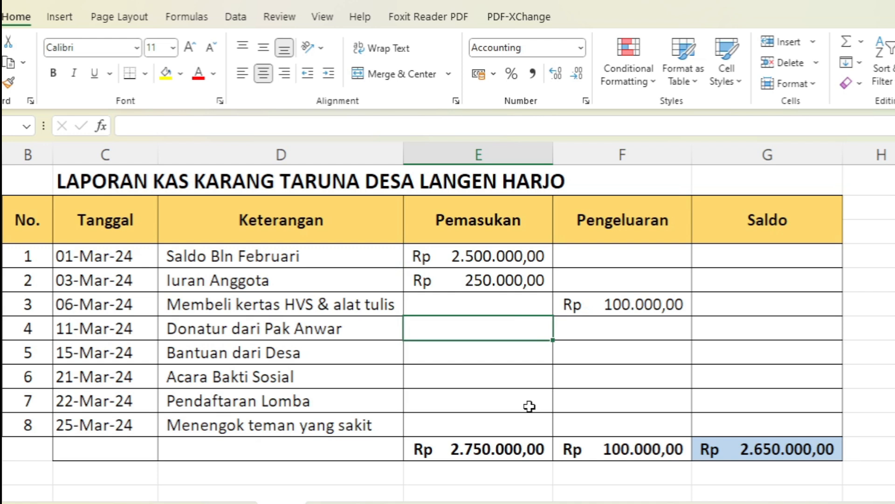
text(200000)
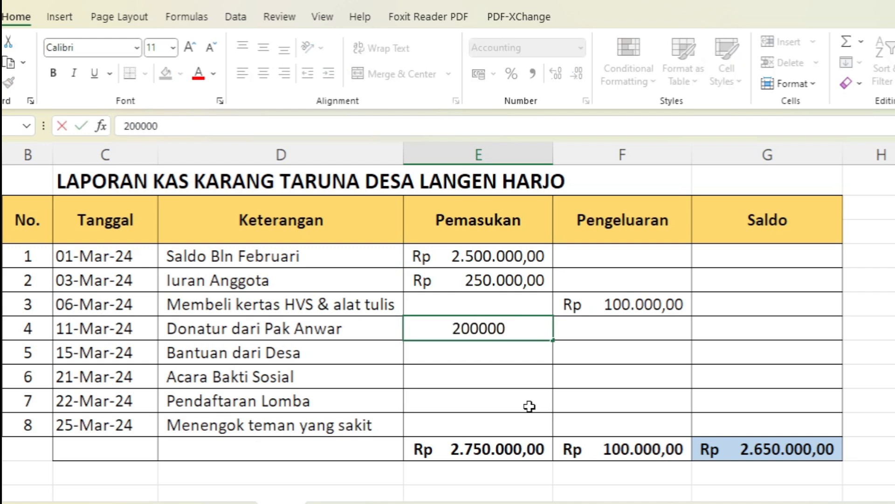
click(613, 369)
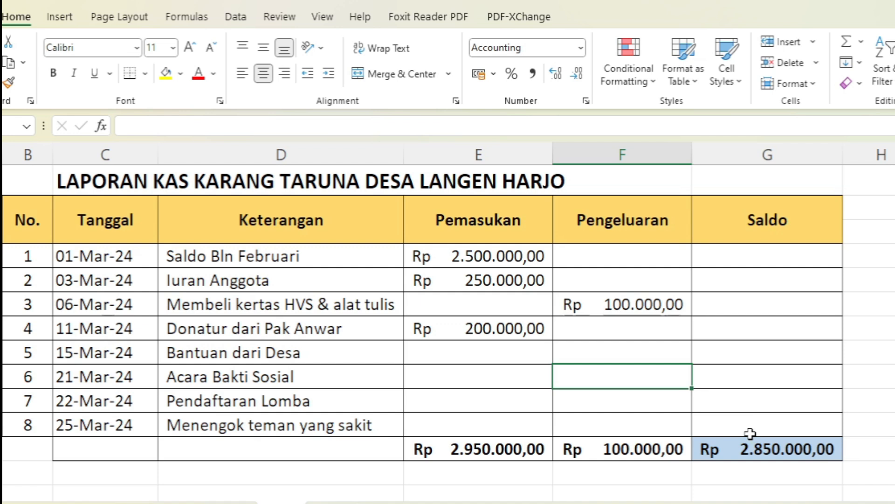
click(464, 354)
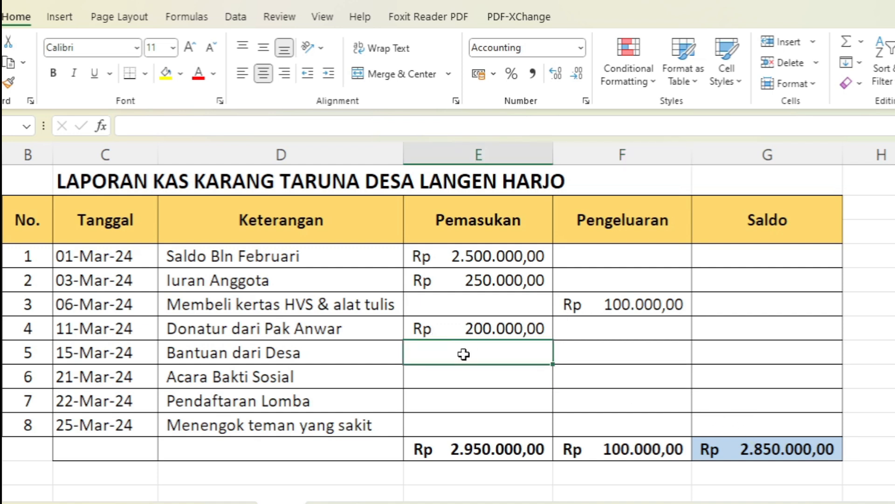
text(250000)
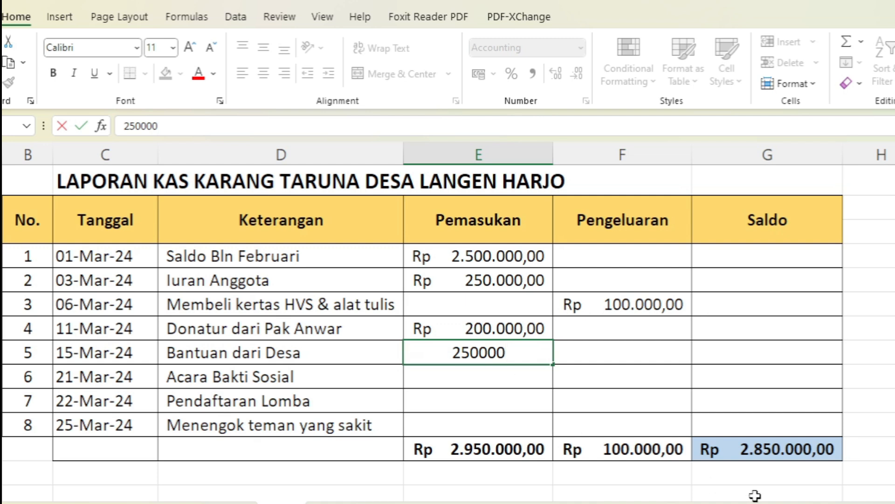
click(765, 464)
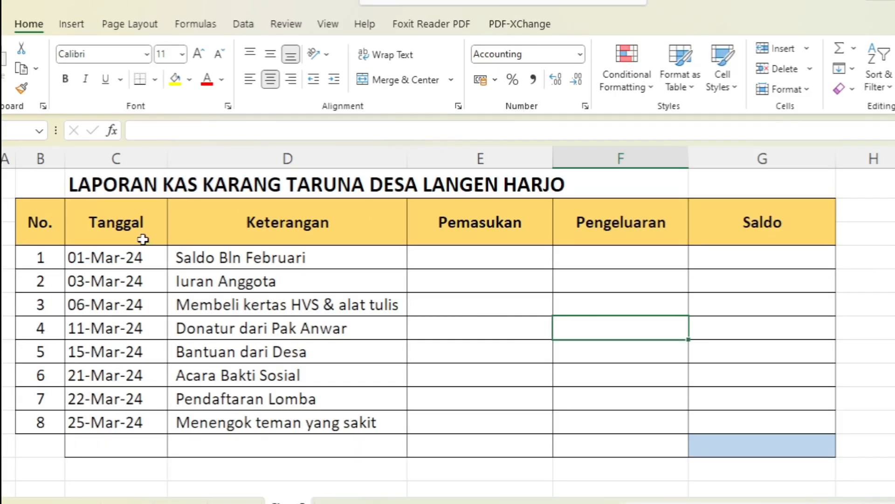
- Look over the Tanggal, Keterangan, Pemasukan, Pengeluaran and Saldo columns of the empty cash report
click(122, 222)
drag(122, 223, 125, 393)
drag(255, 224, 291, 402)
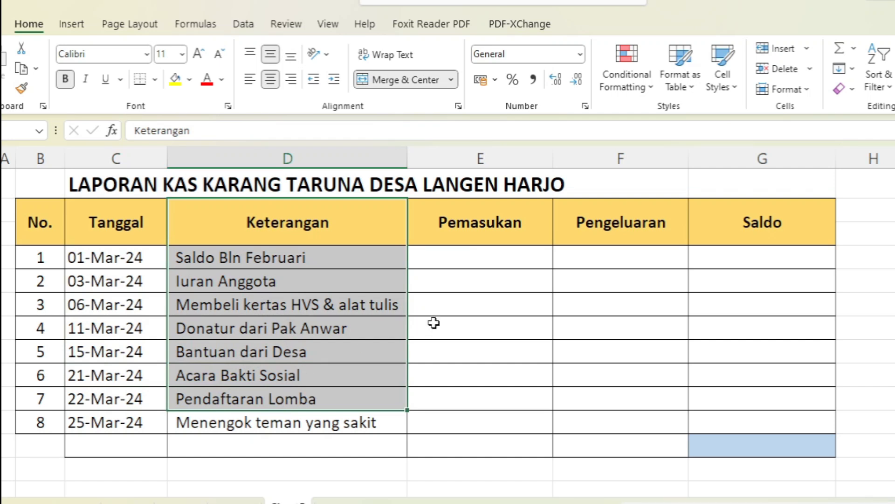
click(478, 220)
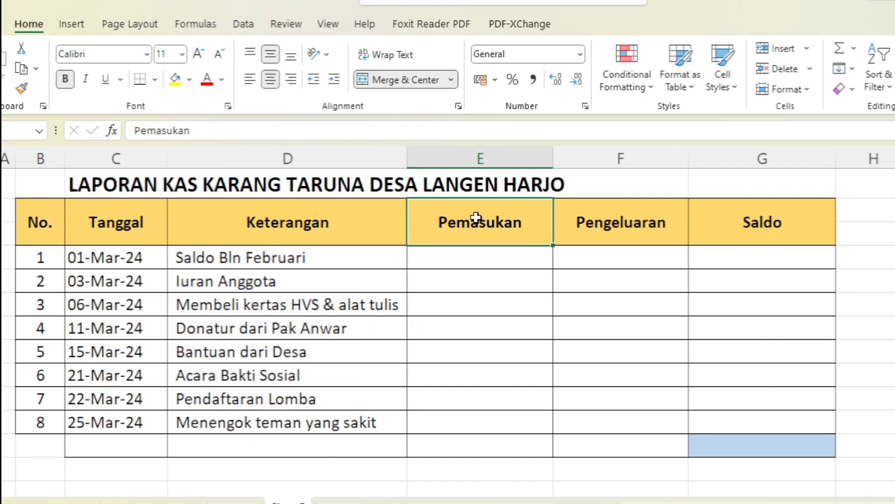
drag(494, 226, 487, 422)
drag(629, 223, 636, 422)
drag(742, 224, 746, 433)
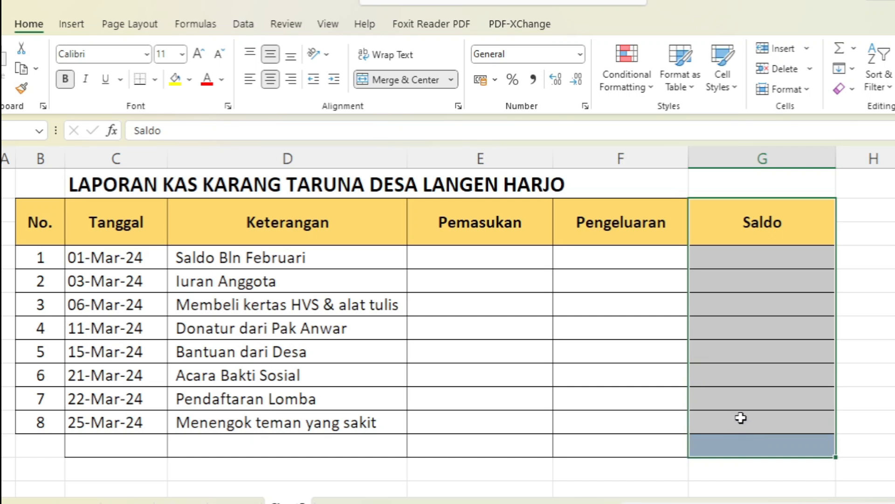
click(741, 422)
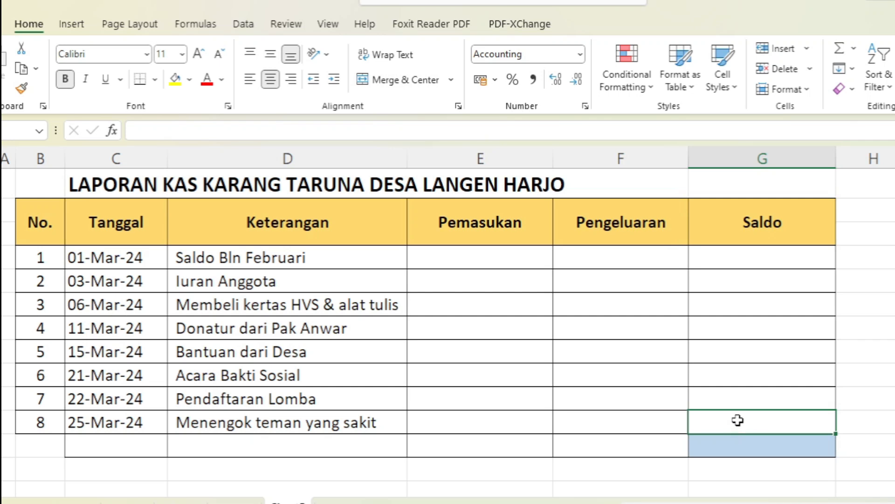
click(503, 257)
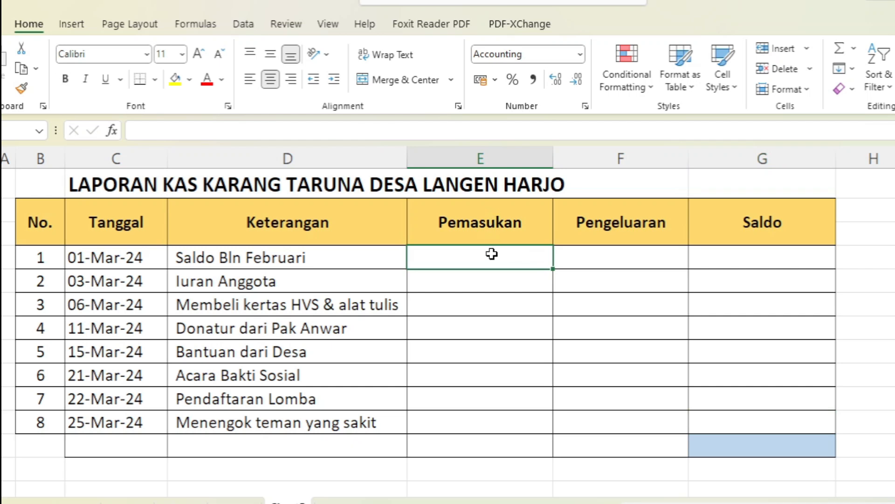
drag(492, 254, 486, 439)
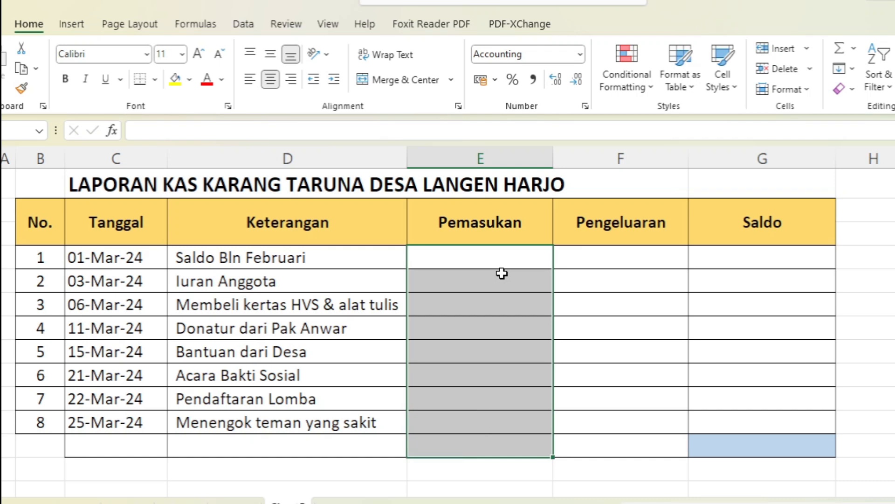
- Enter Pemasukan amounts of 2000000 for Saldo Bln Februari and 200000 for Iuran Anggota
click(499, 256)
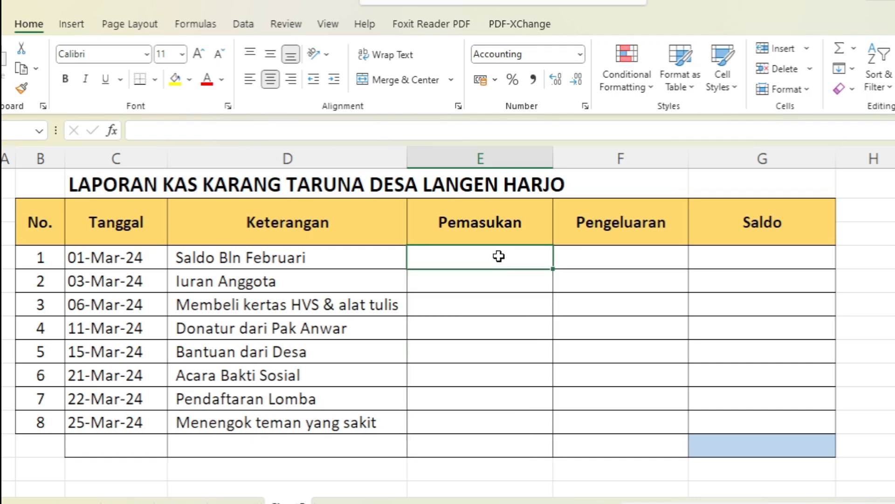
text(2.000.00)
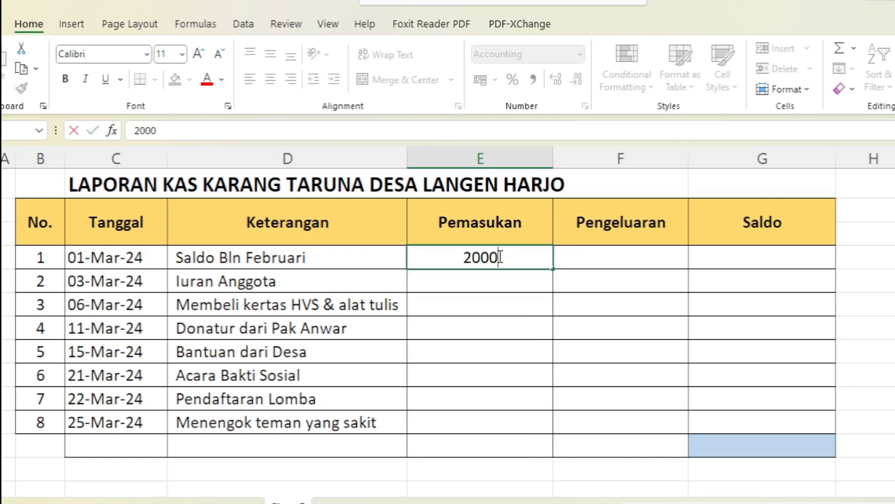
text(0)
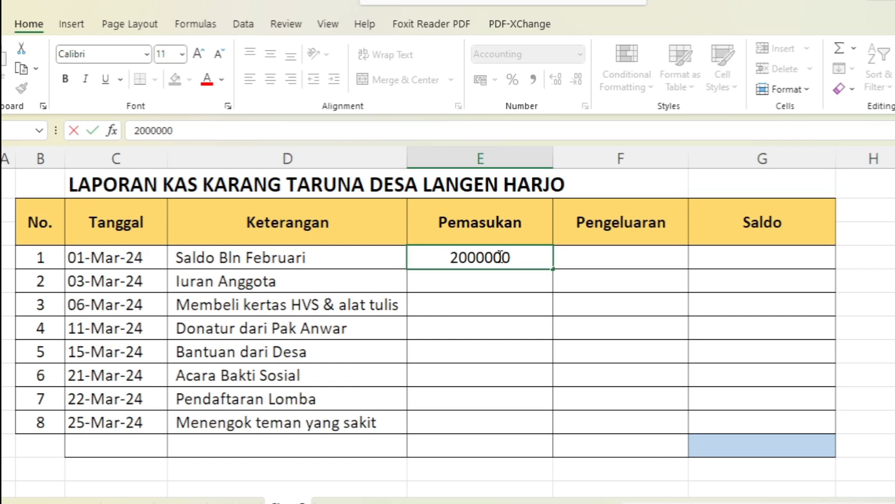
key(Return)
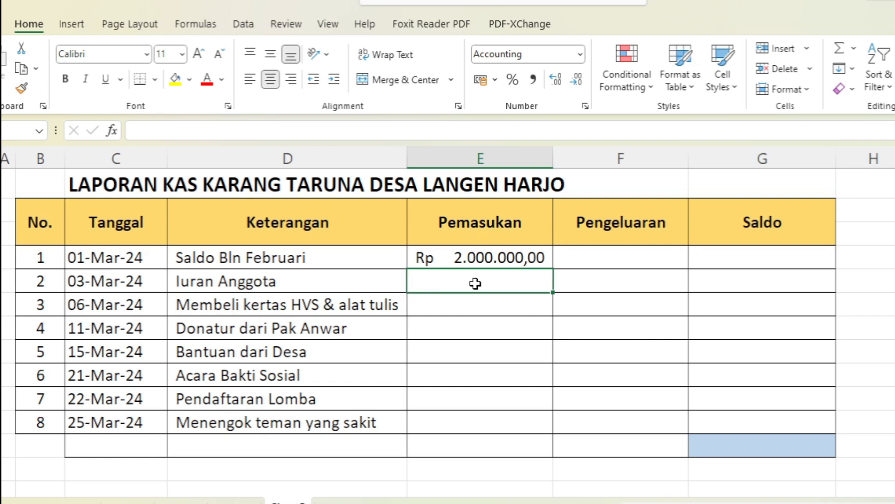
text(200000)
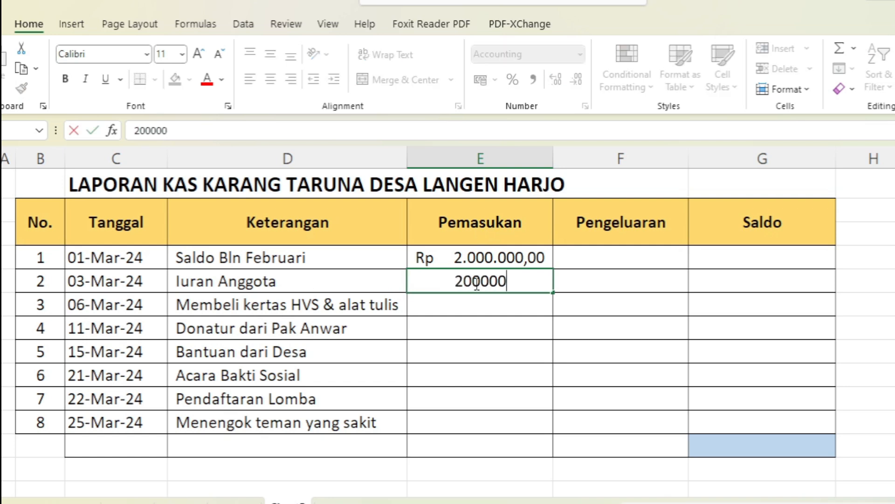
click(492, 306)
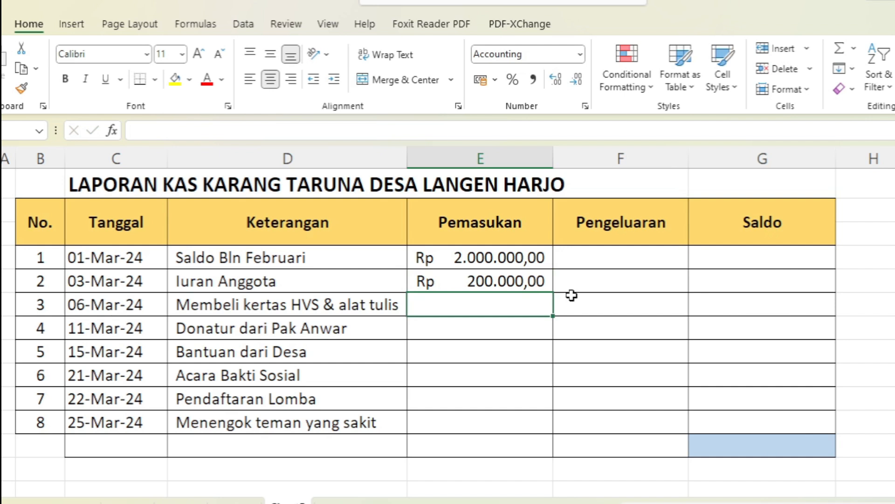
click(765, 442)
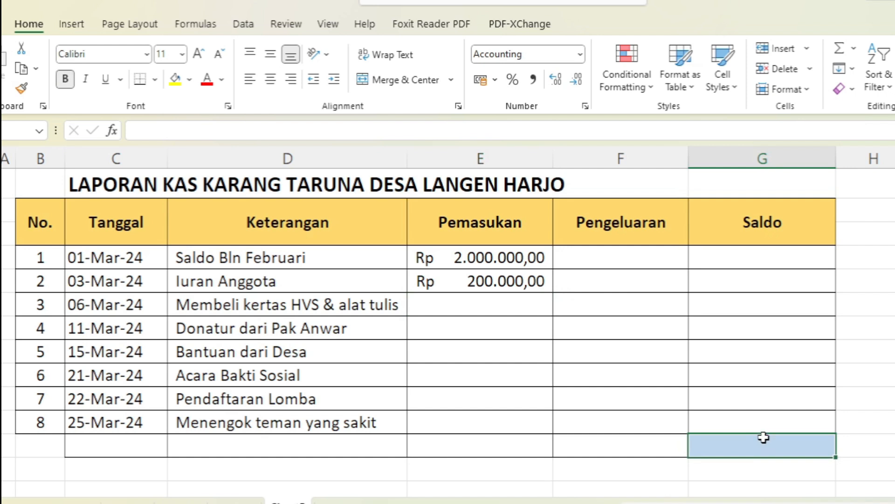
- Enter 150000 as Pengeluaran for Membeli kertas HVS & alat tulis
click(604, 299)
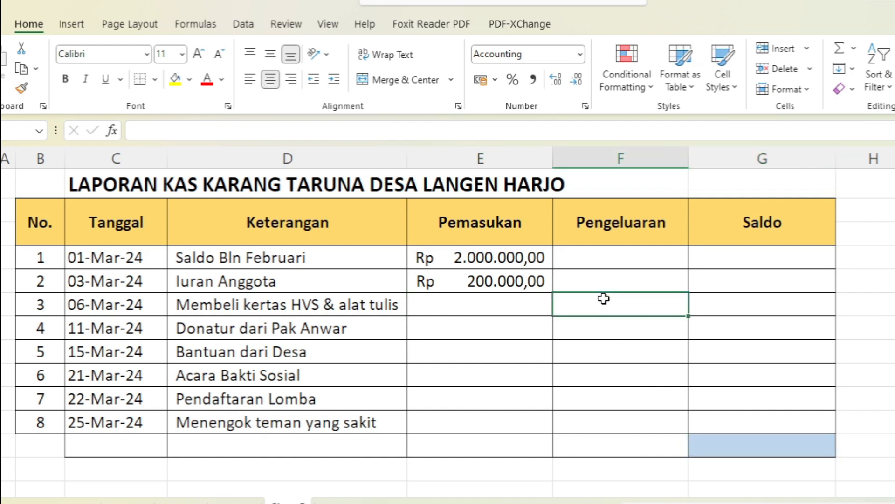
text(1500)
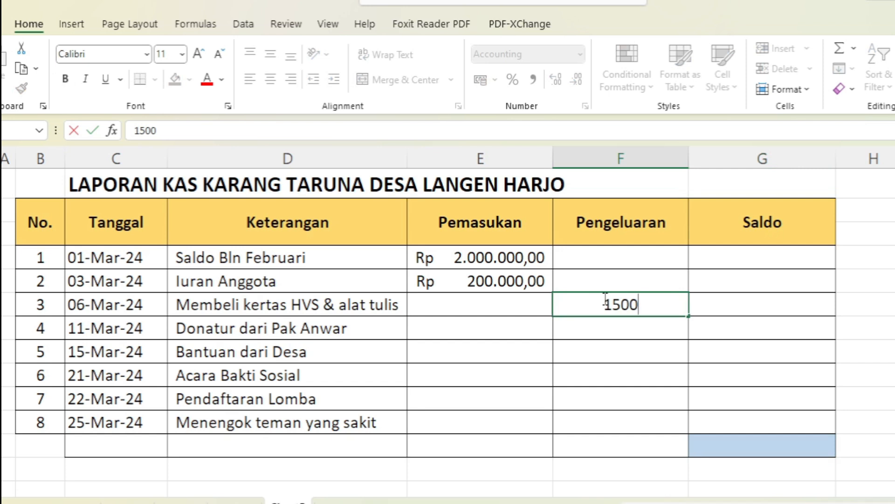
text(00)
click(627, 325)
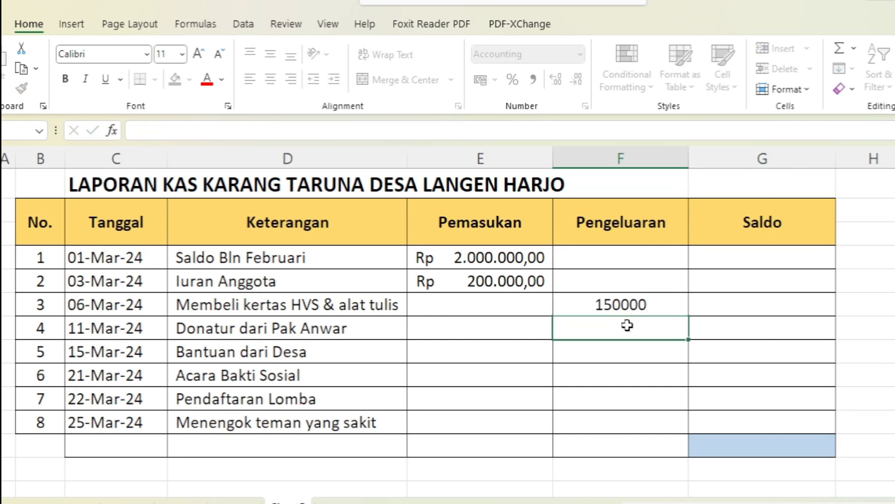
click(755, 443)
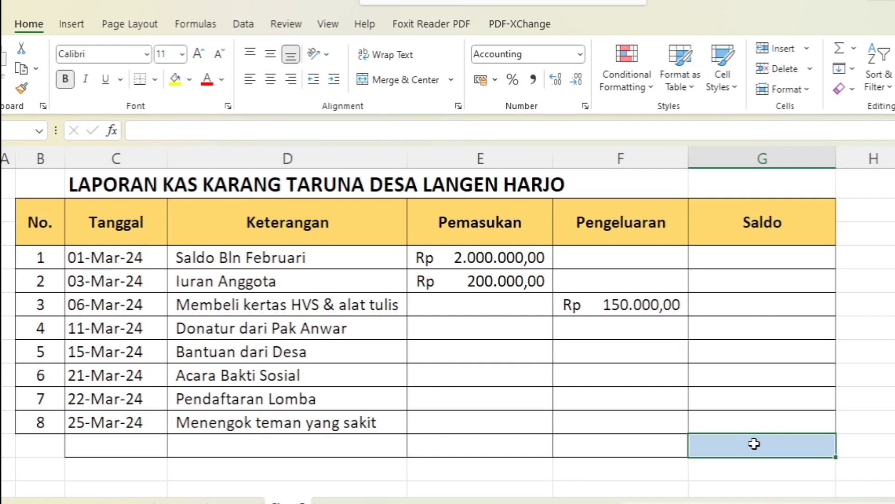
- Label the total row below the last date in the Tanggal column as Jumlah
click(527, 449)
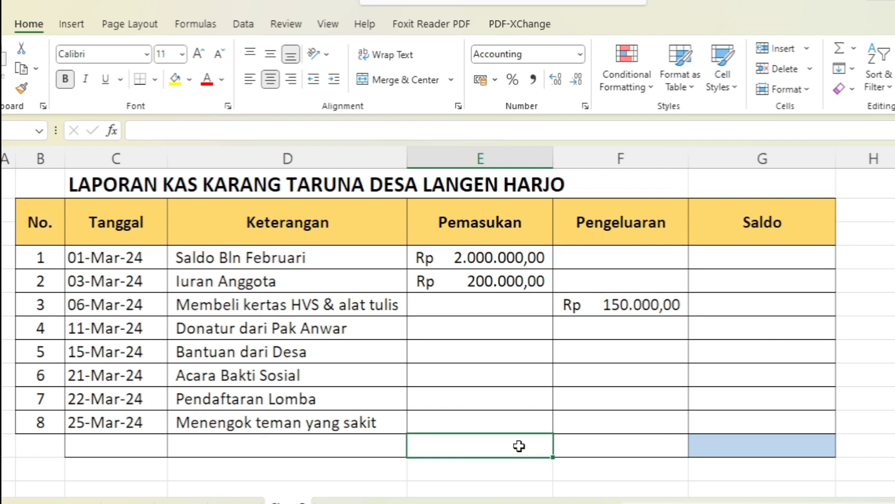
click(134, 446)
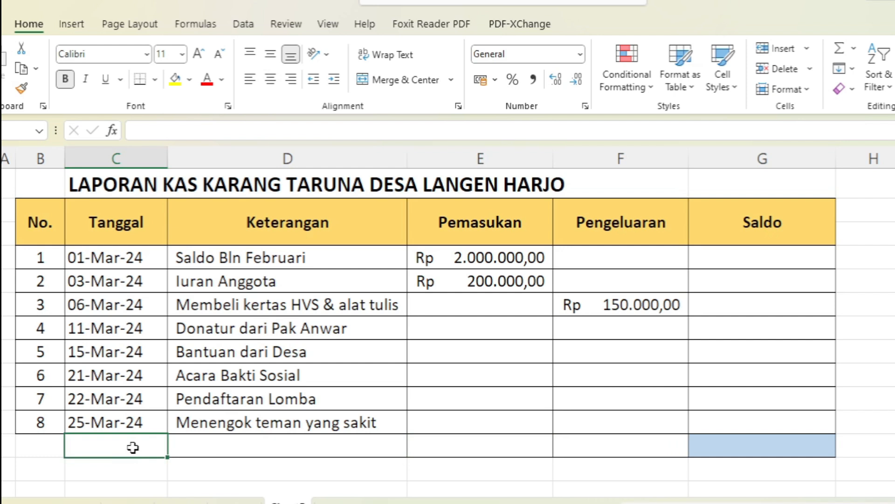
text(jumlah)
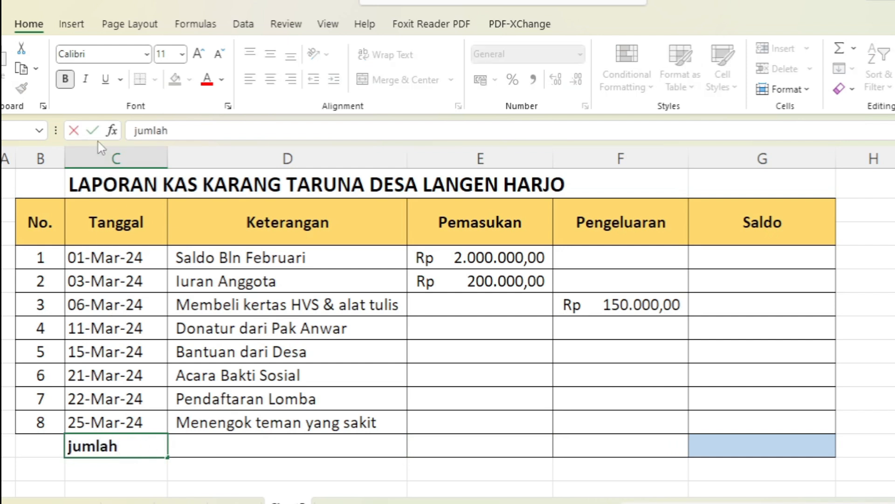
drag(134, 131, 137, 131)
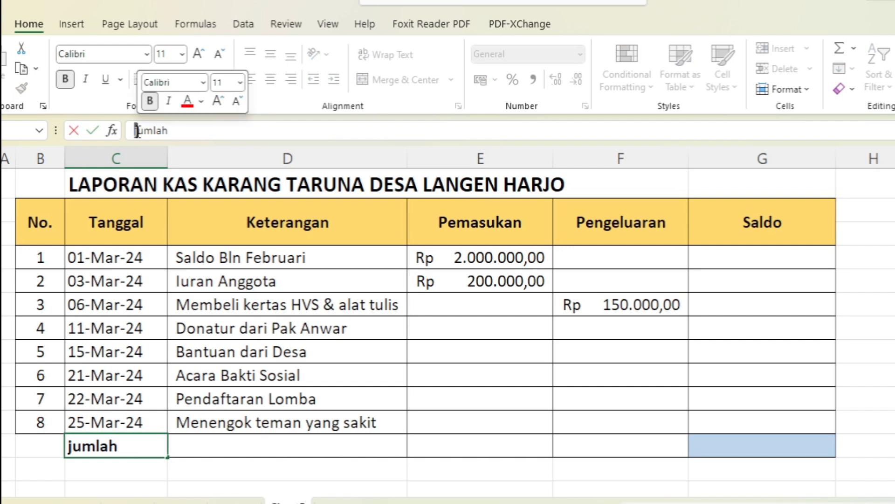
text(J)
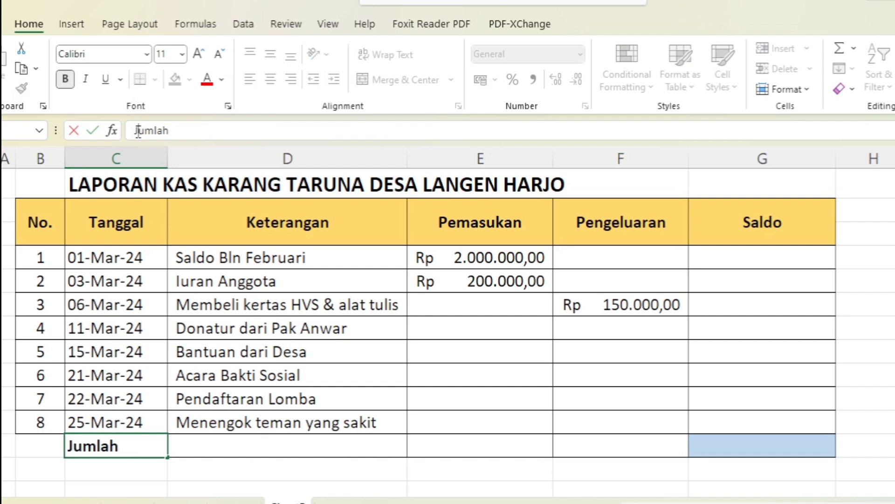
- Total the Pemasukan column in the row below the entries with a Sum over E6:E13
click(490, 438)
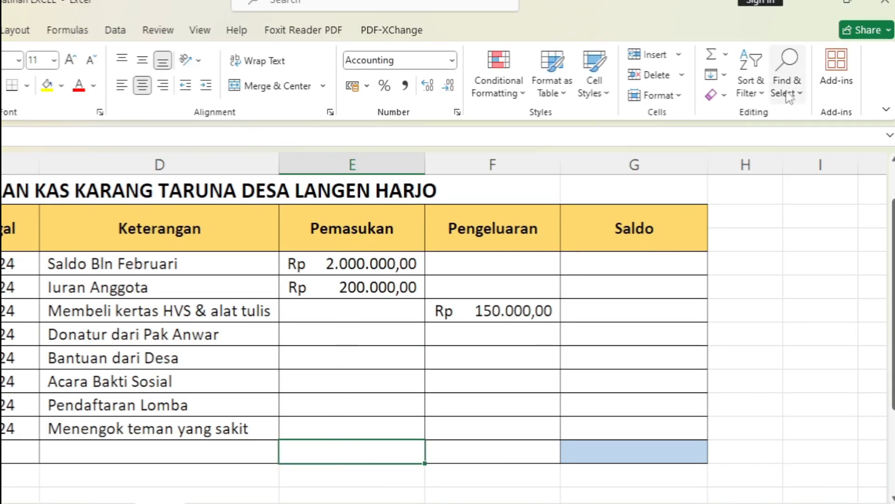
click(726, 56)
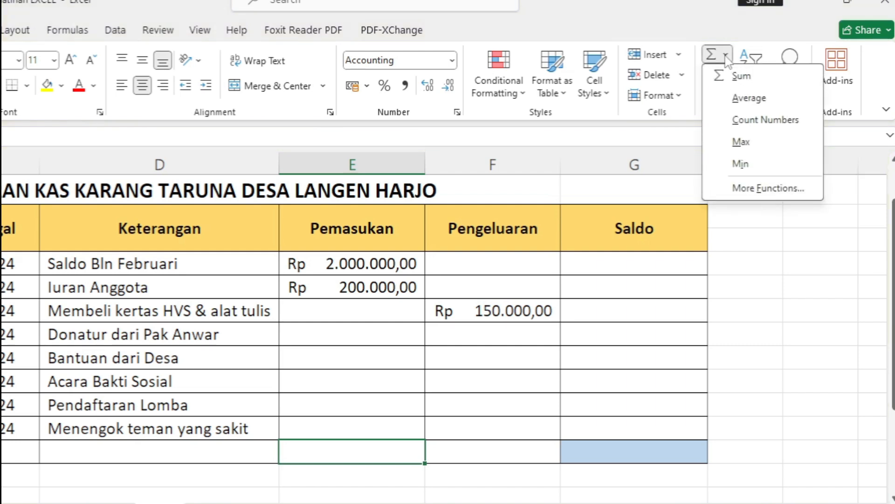
click(743, 77)
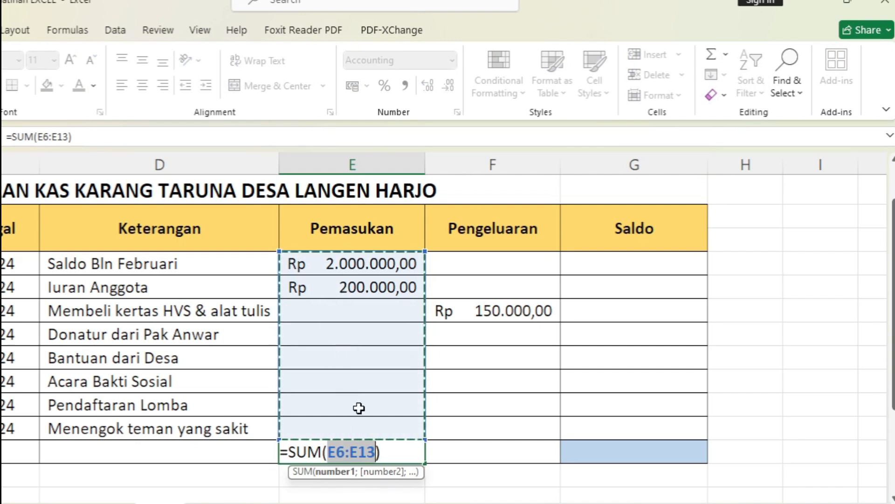
key(Return)
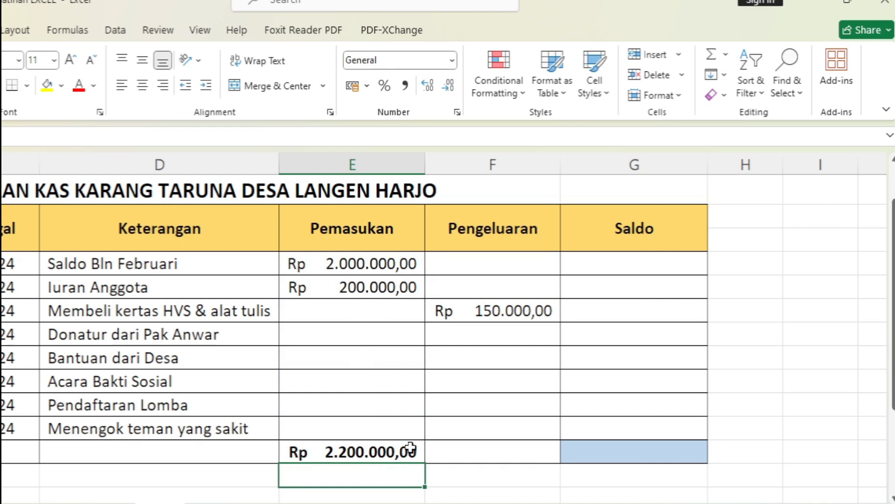
- Total the Pengeluaran column in the Jumlah row with a Sum over F6:F13
click(477, 449)
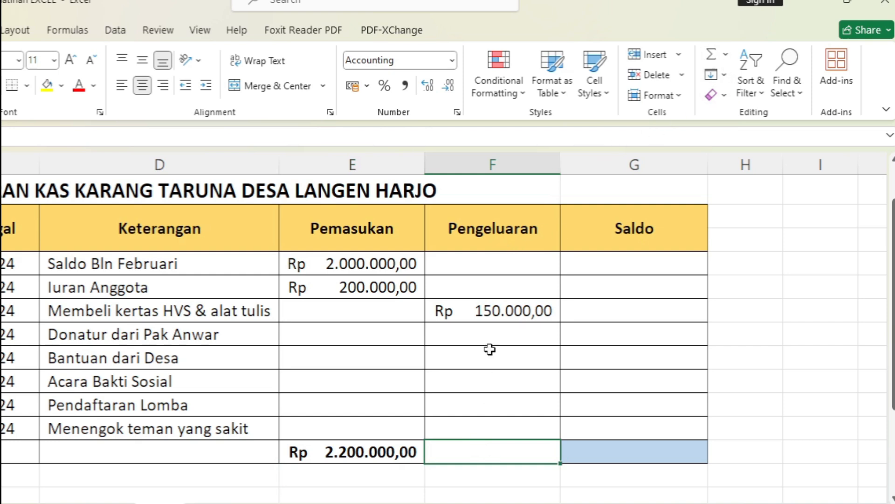
click(725, 55)
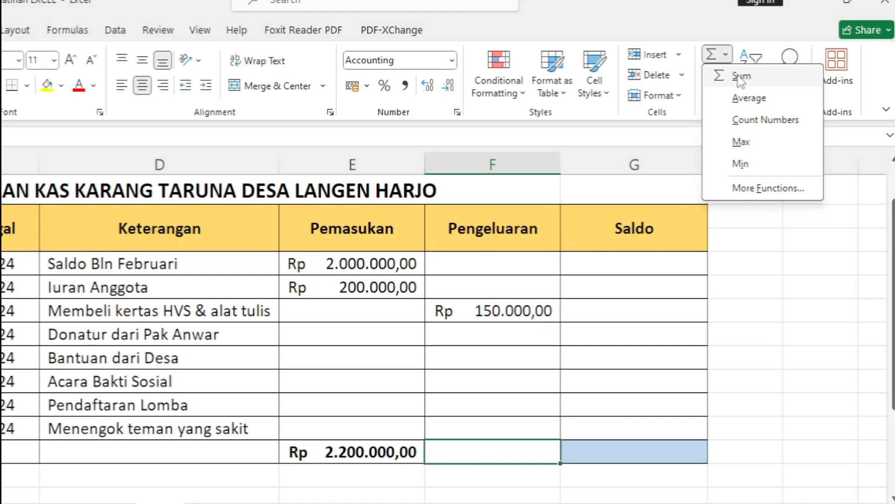
click(741, 77)
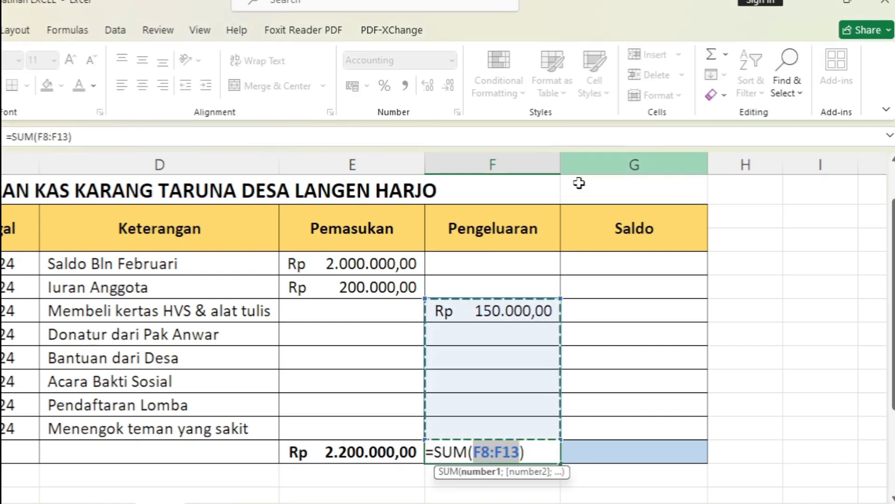
click(506, 265)
drag(505, 265, 504, 428)
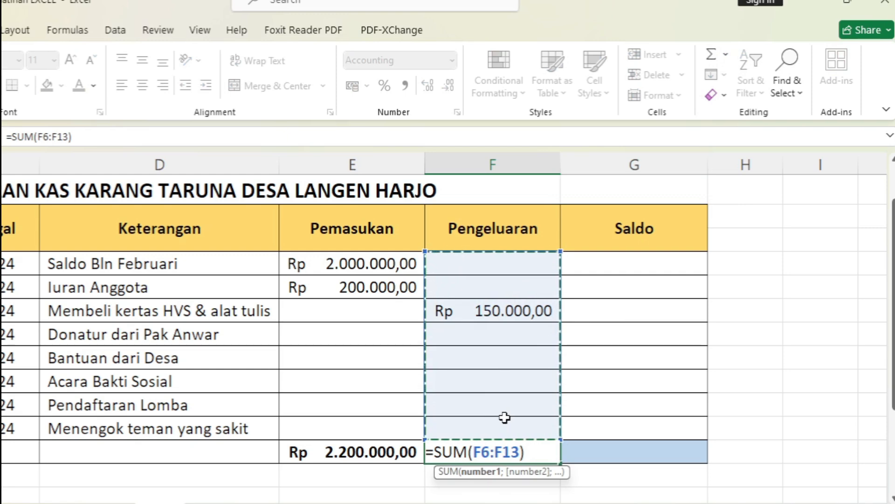
key(Return)
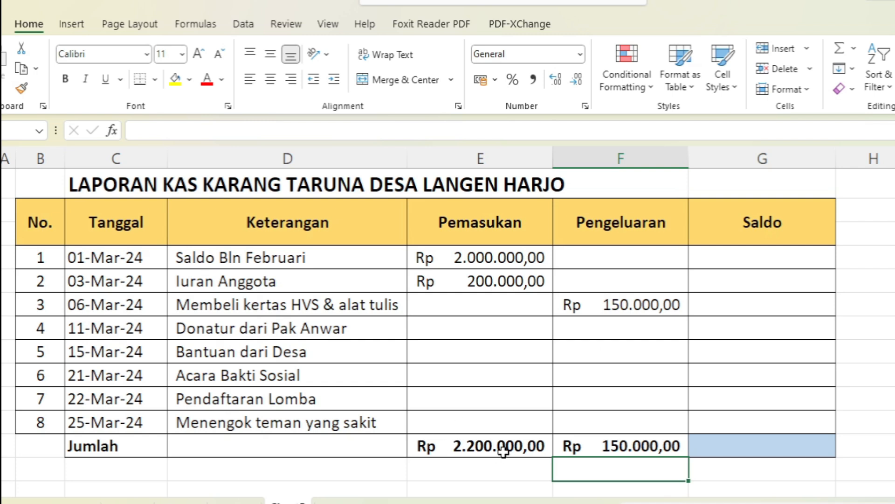
- Calculate the final balance in the Jumlah row's Saldo cell with the formula =E14-F14
click(741, 443)
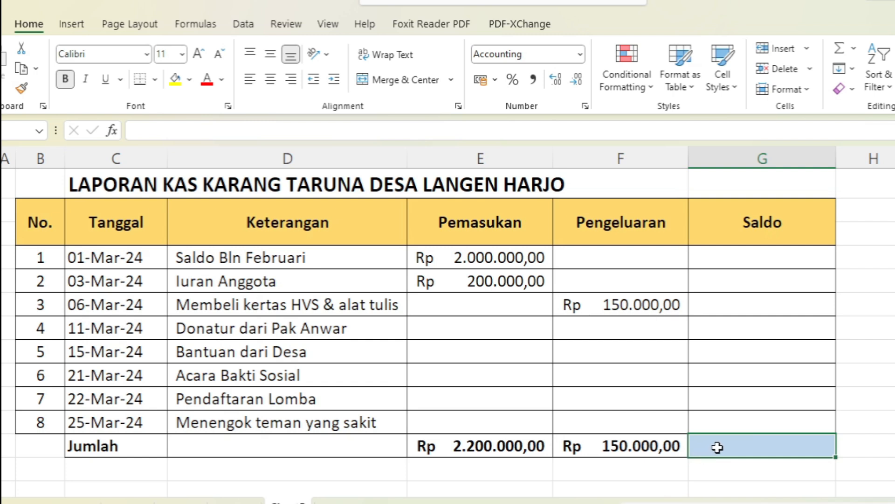
text(=)
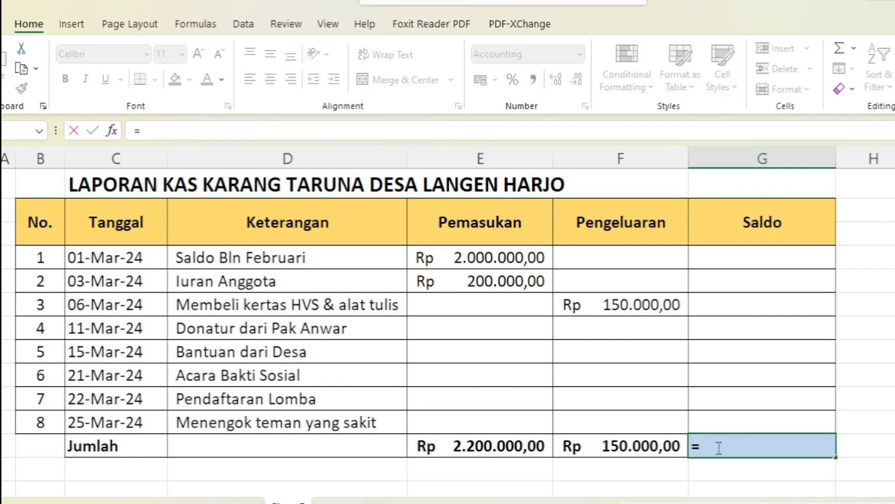
click(498, 447)
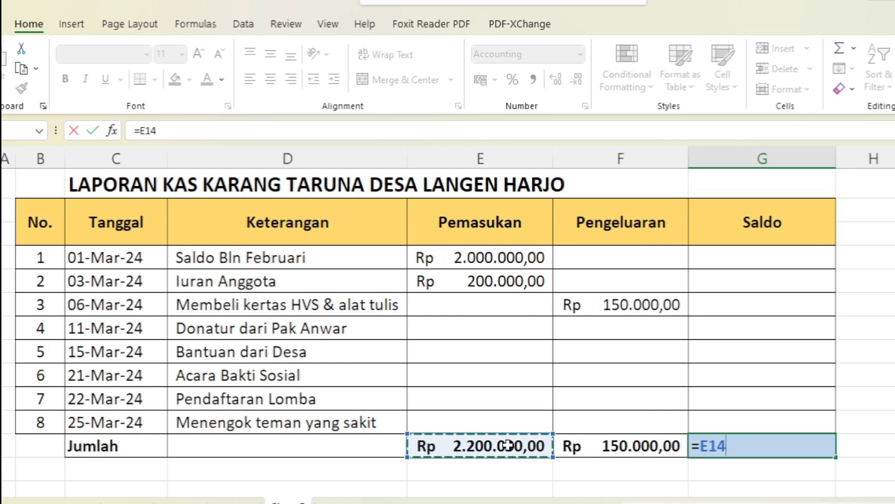
text(-)
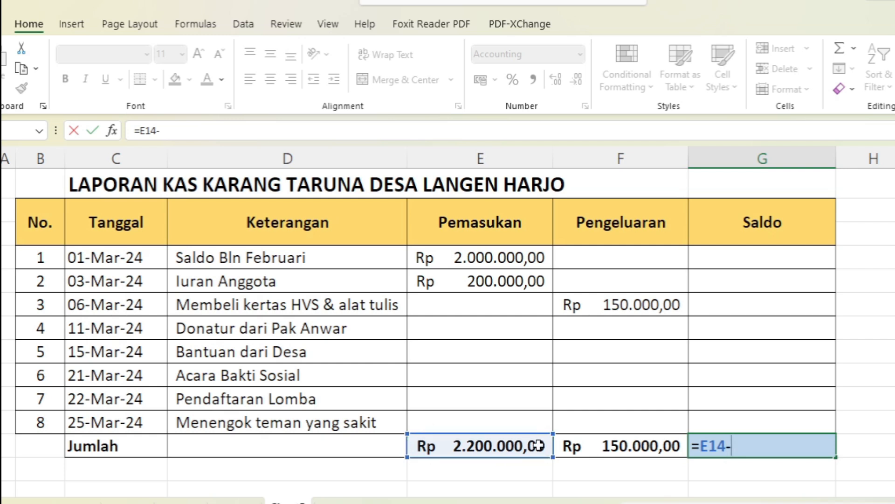
click(612, 446)
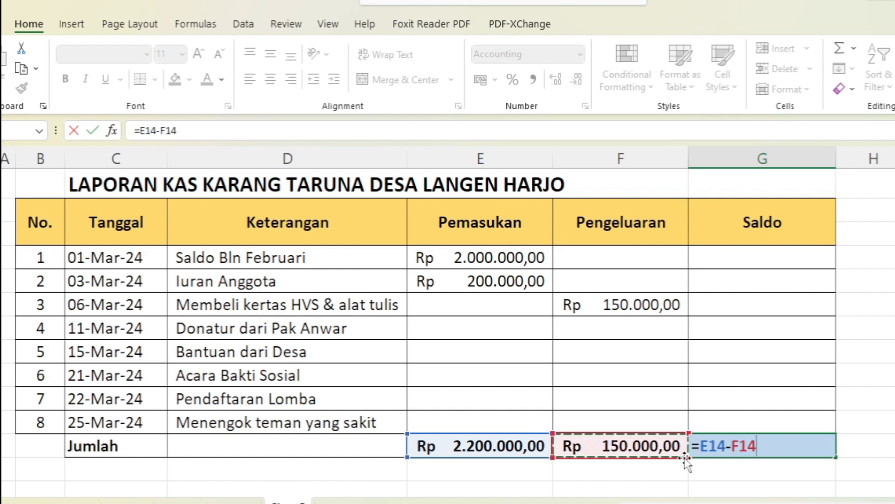
key(Return)
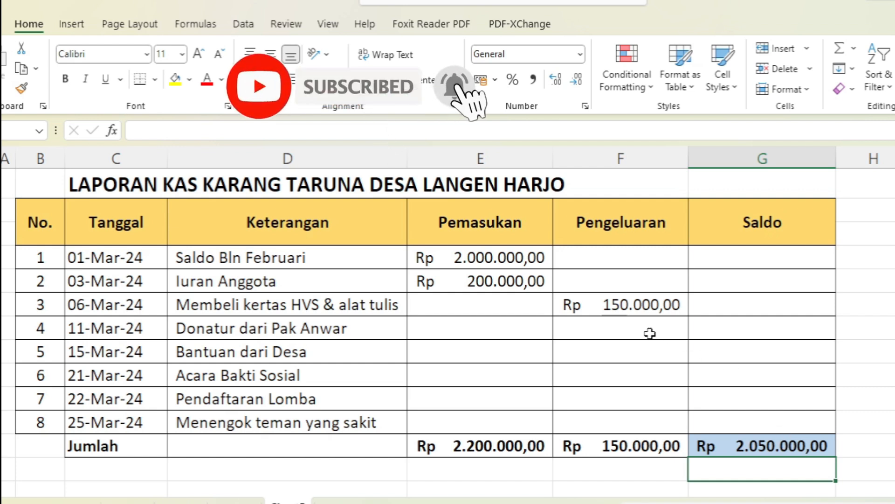
- Clear the Pengeluaran amount for Membeli kertas HVS & alat tulis and re-enter it as 150000
click(620, 306)
key(Delete)
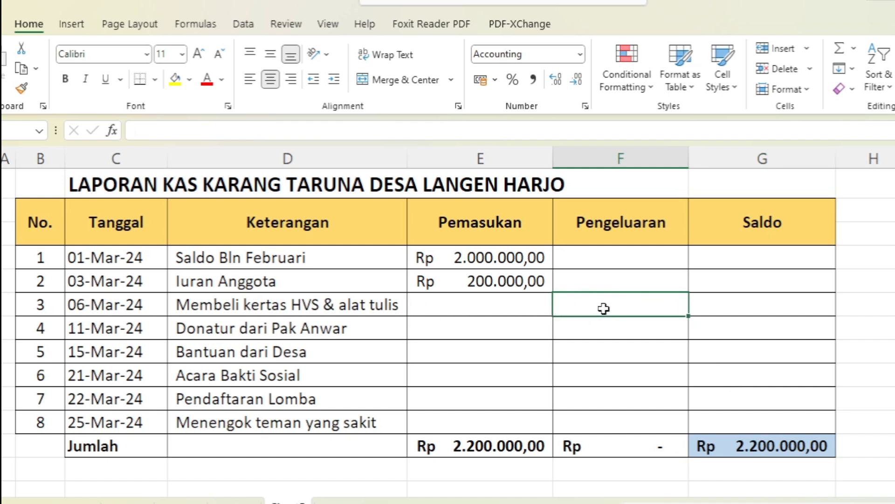
text(150000)
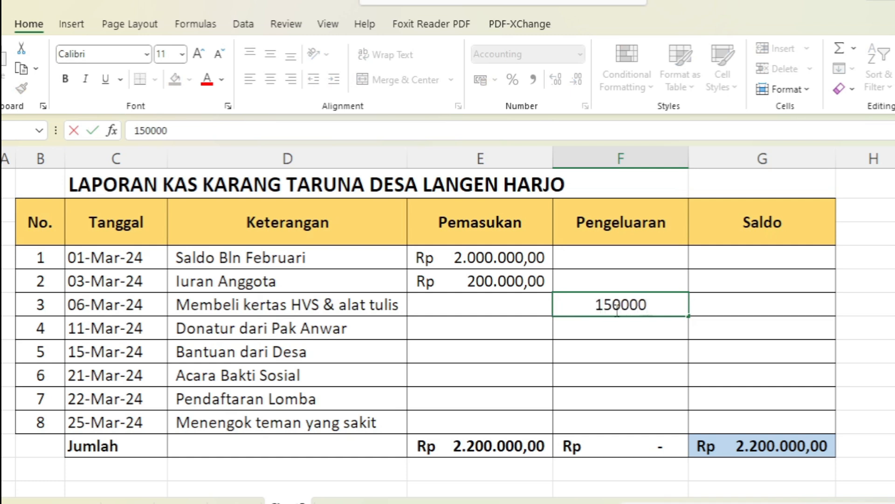
click(622, 334)
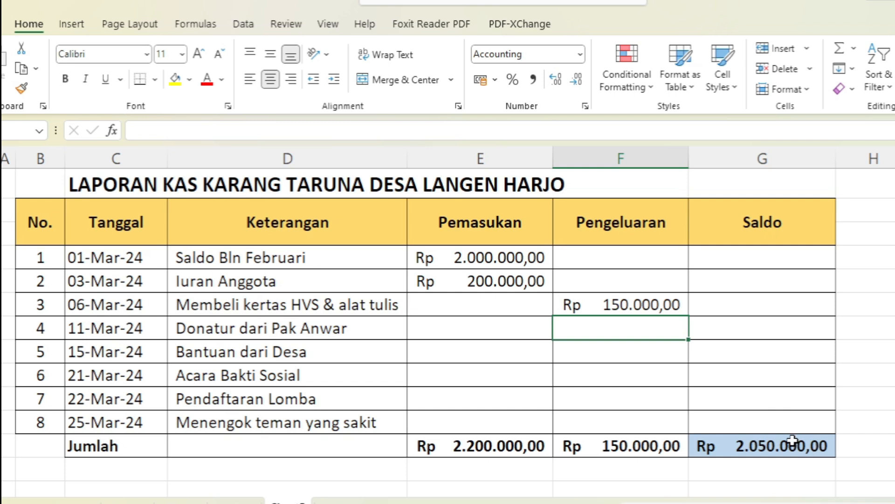
- Enter Pemasukan amounts of 200000 for the 11-Mar-24 donor entry and 500000 for Bantuan dari Desa
click(462, 327)
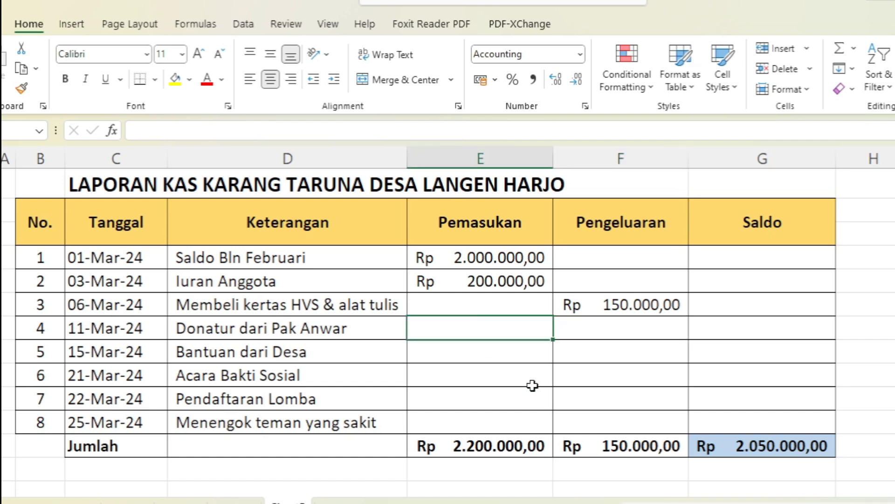
text(200000)
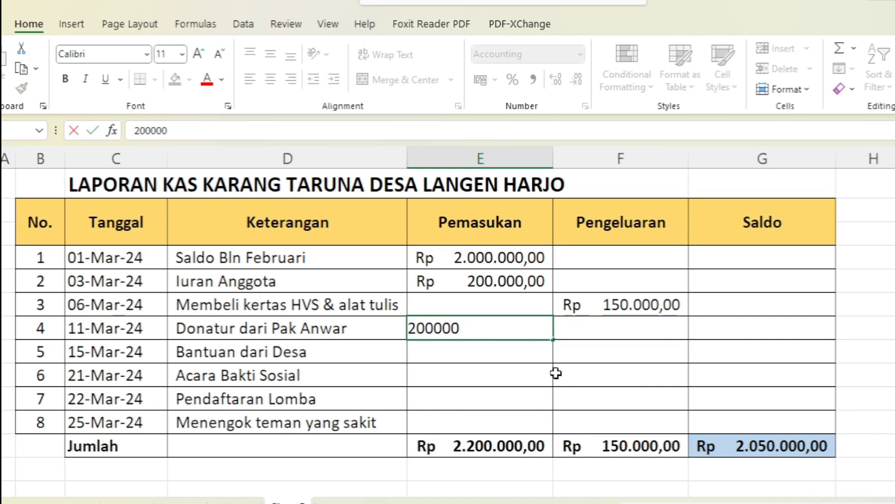
click(733, 444)
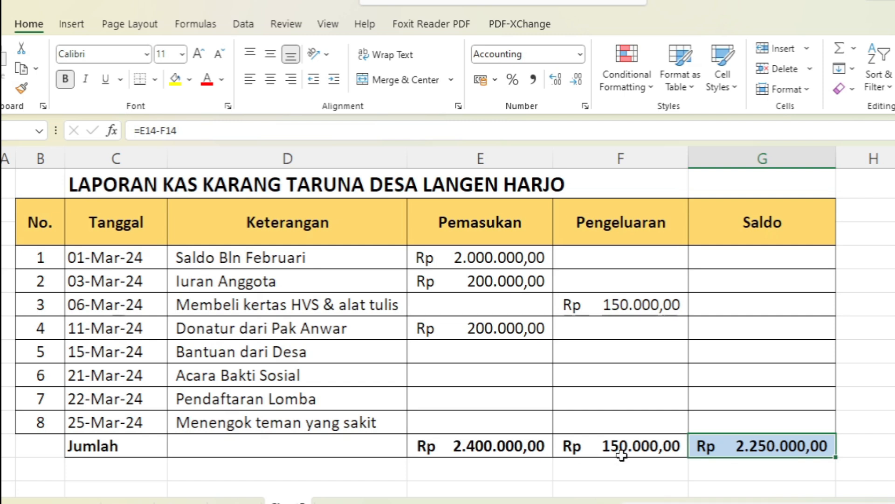
click(632, 443)
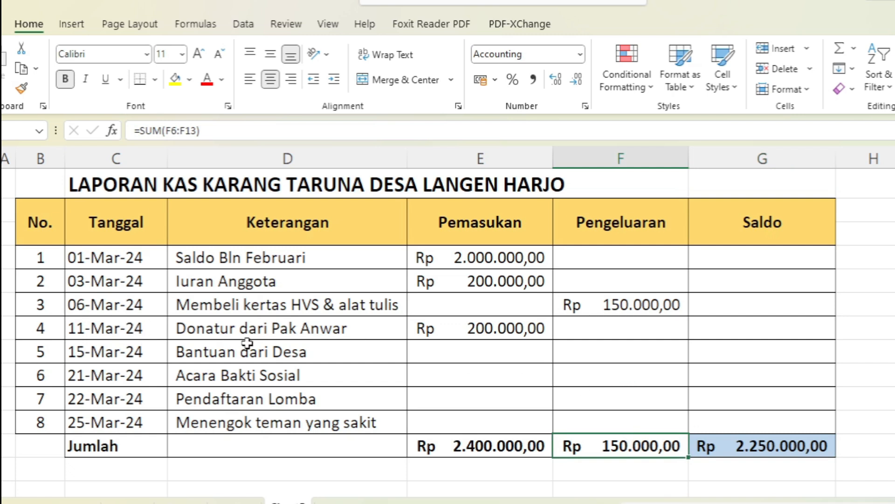
click(475, 351)
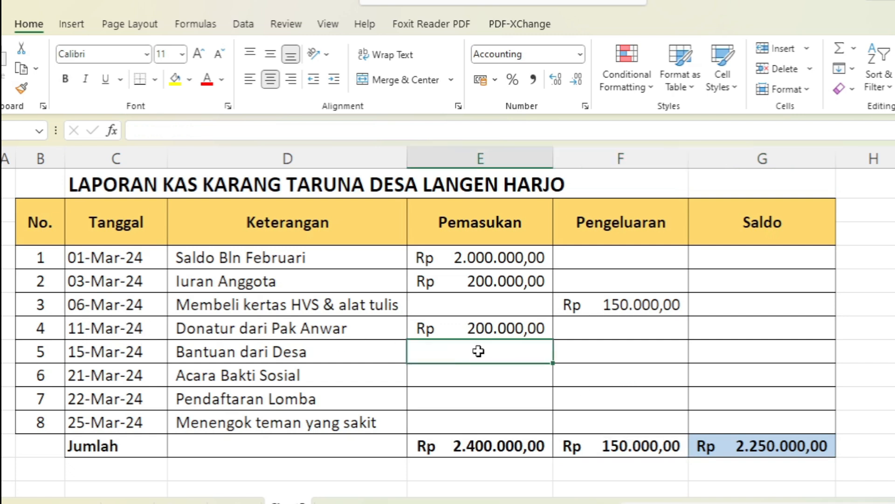
text(500000)
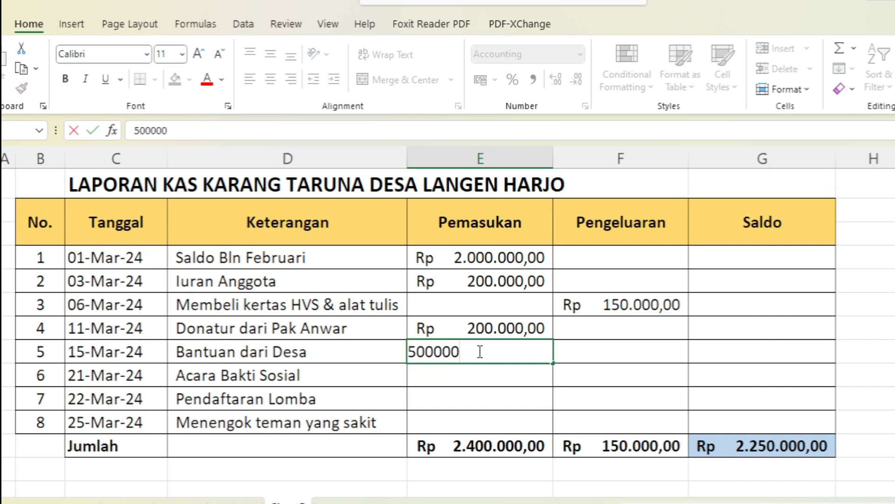
key(Return)
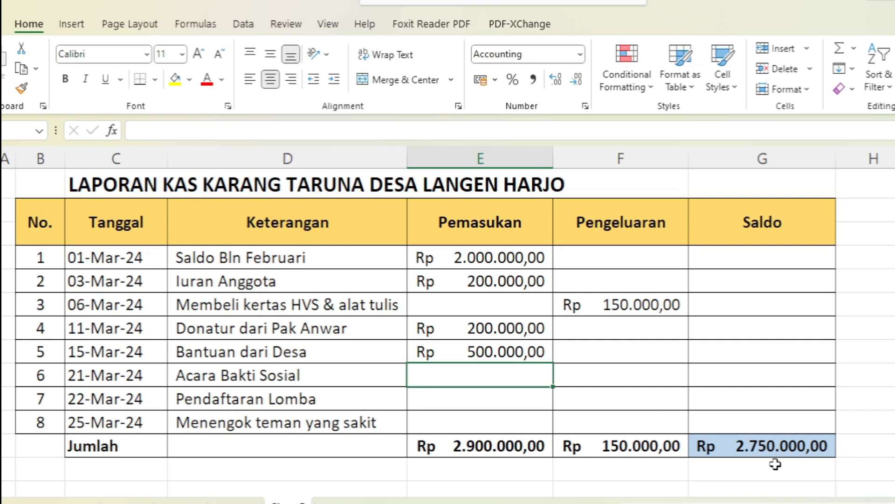
- Enter 400000 as Pengeluaran for Acara Bakti Sosial and check the Saldo total cell
click(601, 377)
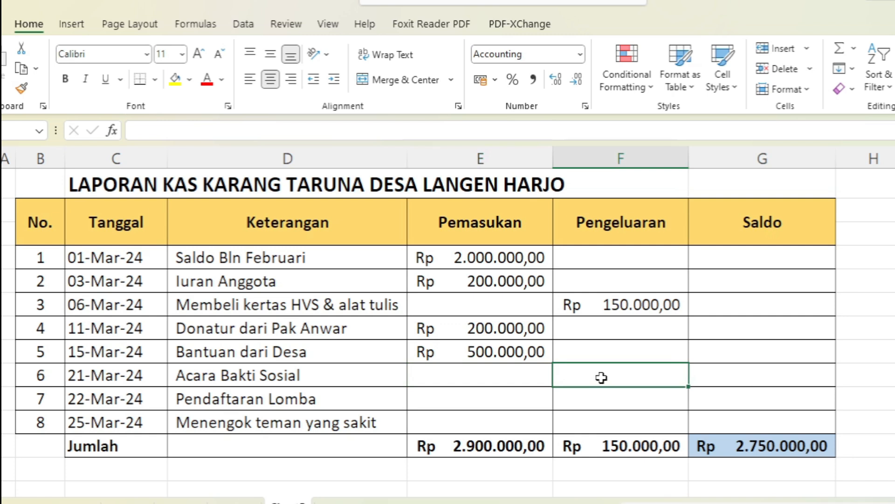
text(4000)
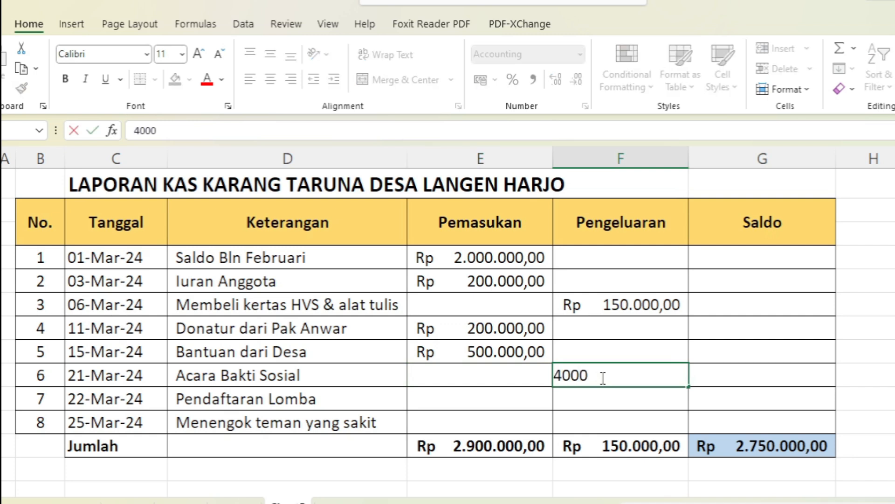
text(00)
click(761, 442)
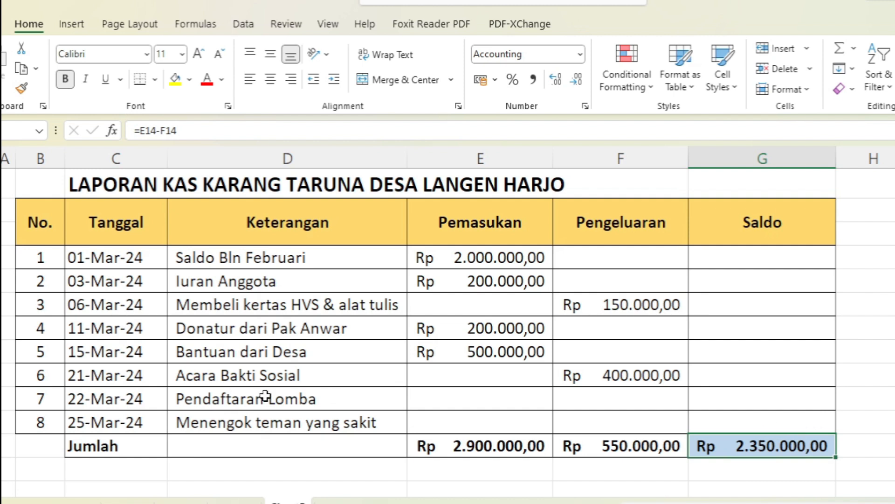
- Enter Pengeluaran amounts of 250000 for Pendaftaran Lomba and 200000 for Menengok teman yang sakit
click(246, 402)
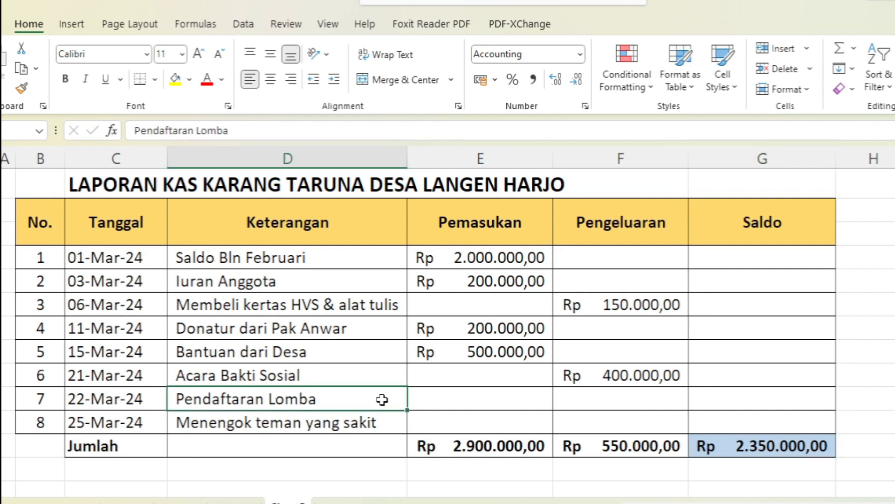
click(470, 404)
click(588, 398)
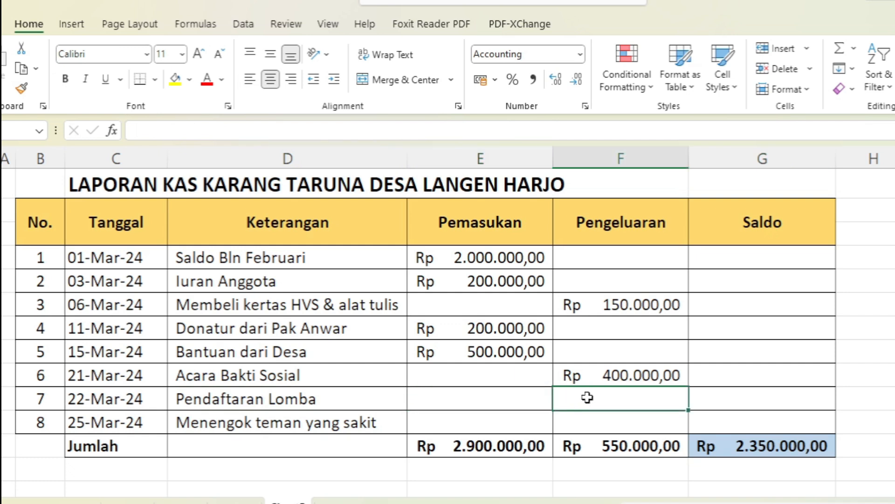
text(250000)
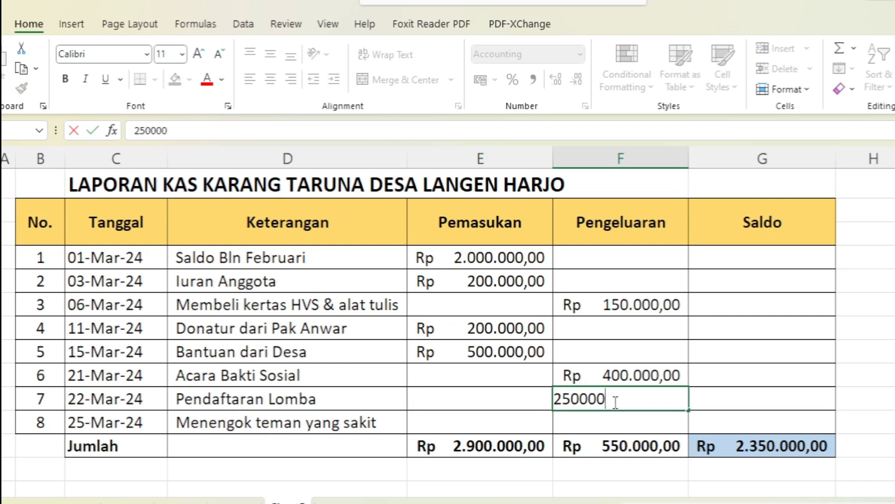
key(Return)
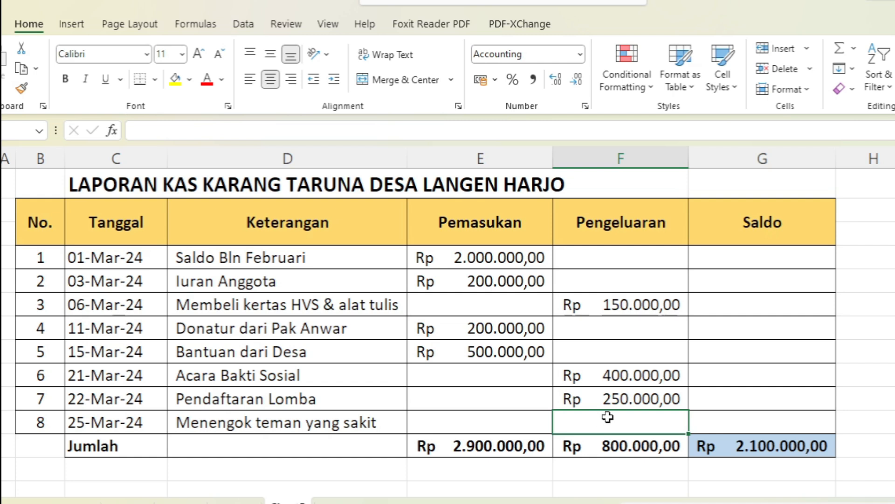
text(200000)
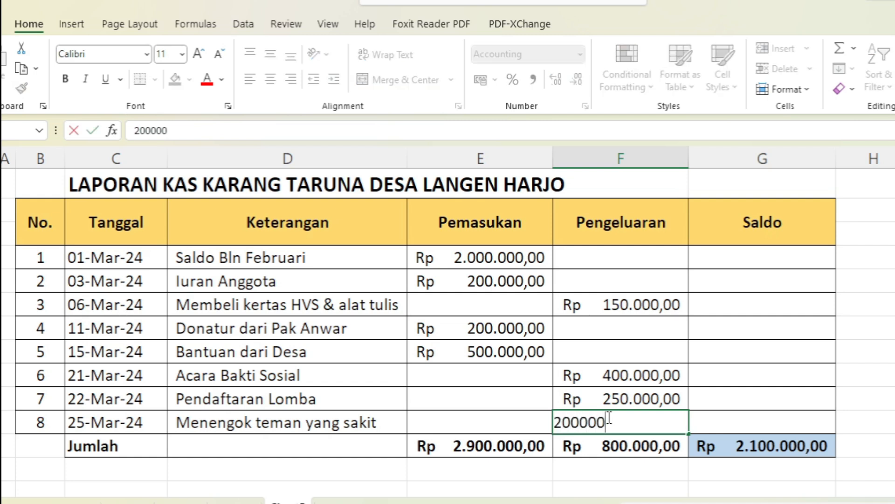
click(700, 421)
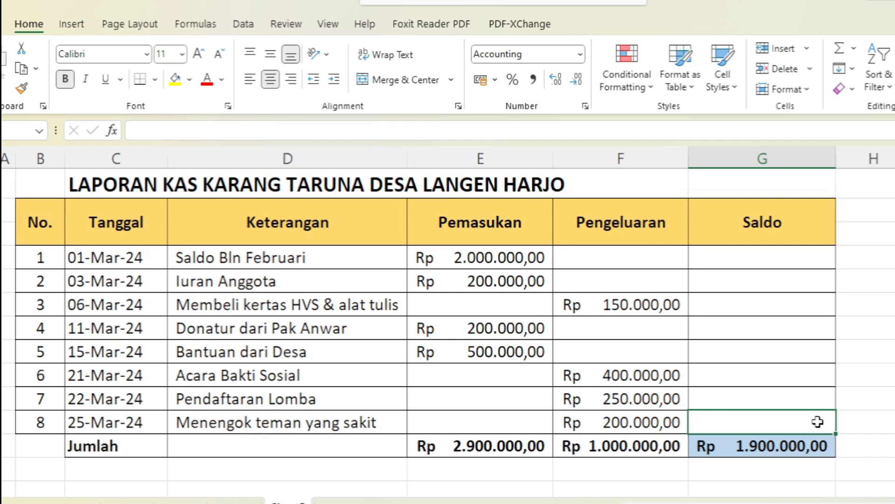
click(792, 443)
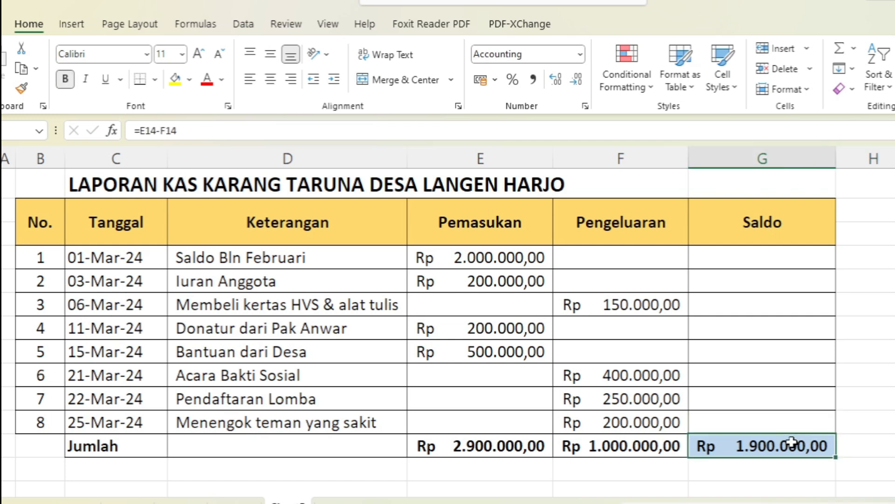